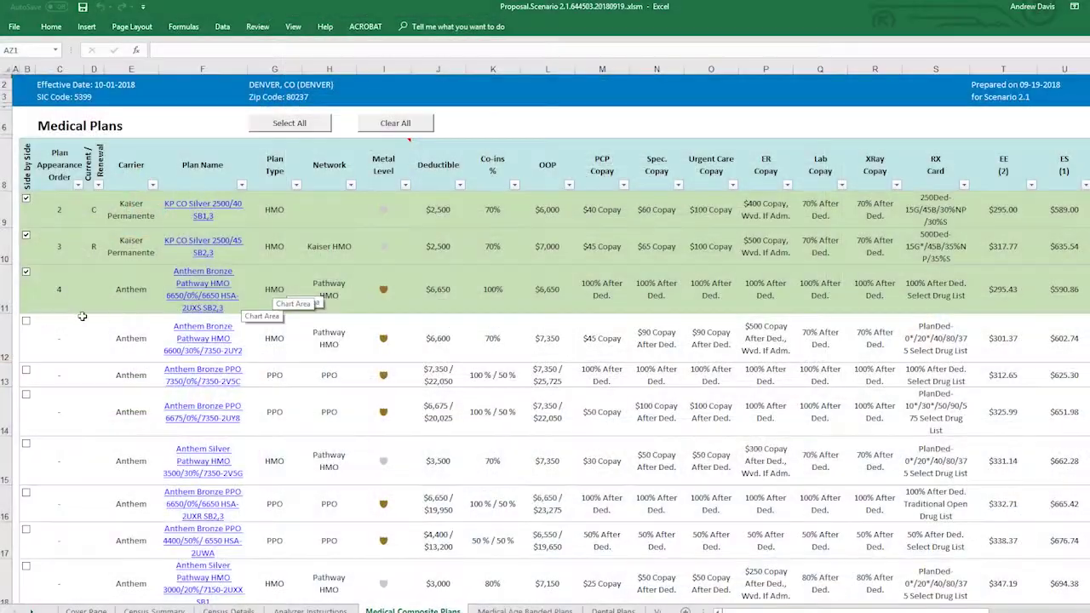
Step: Drop the row 11 Anthem Bronze Pathway HMO from side-by-side and view the Census Summary sheet
{"action": "left_click", "coordinate": [26, 275]}
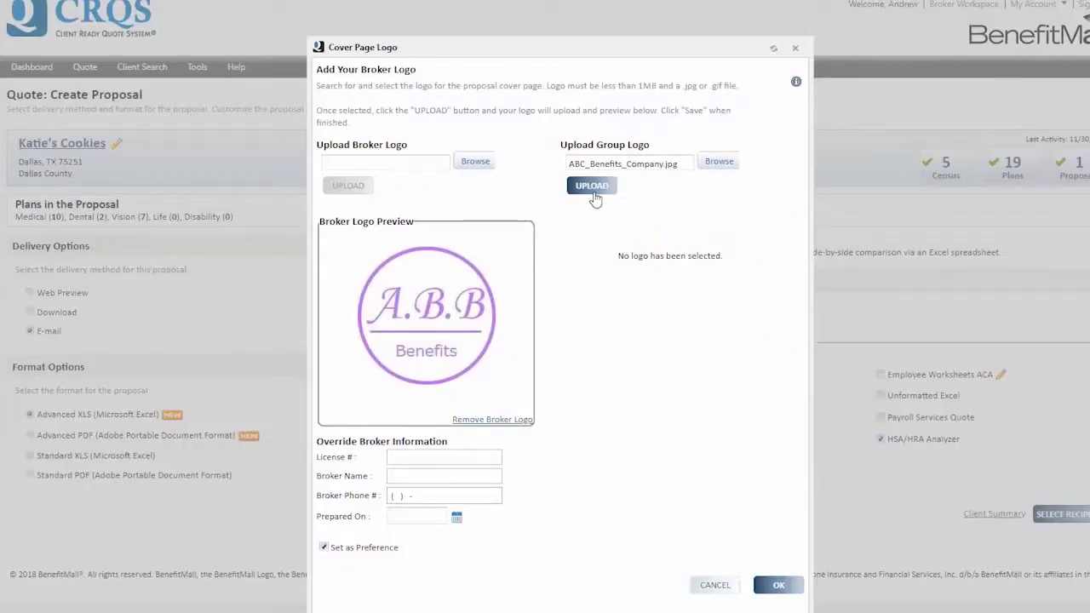
{"action": "left_click", "coordinate": [593, 194]}
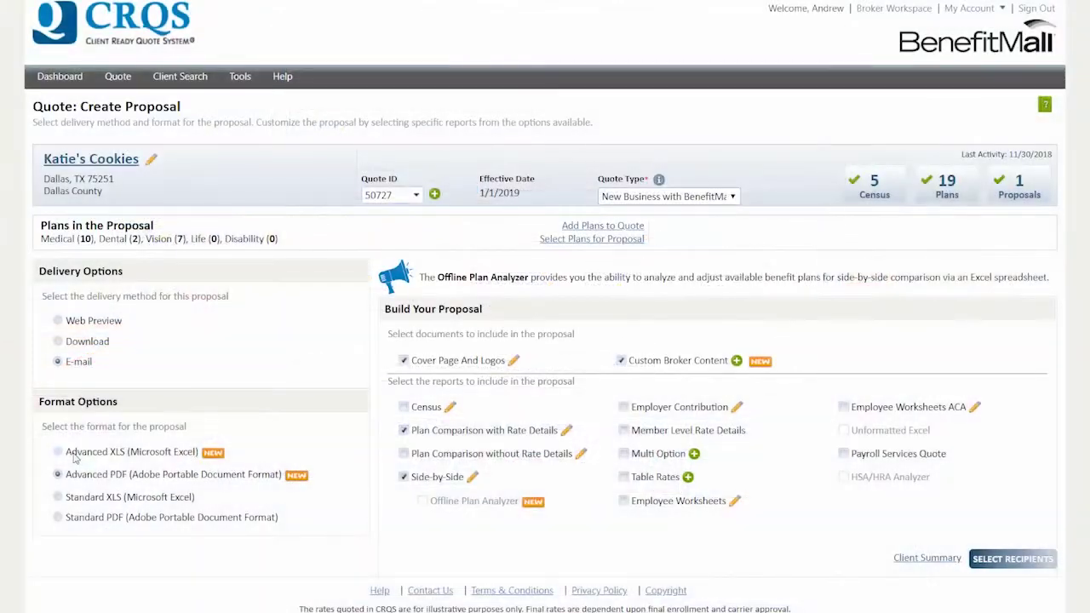
Step: Leave the proposal on Advanced XLS format, after trying Advanced PDF, so the Offline Plan Analyzer is included
{"action": "left_click", "coordinate": [64, 452]}
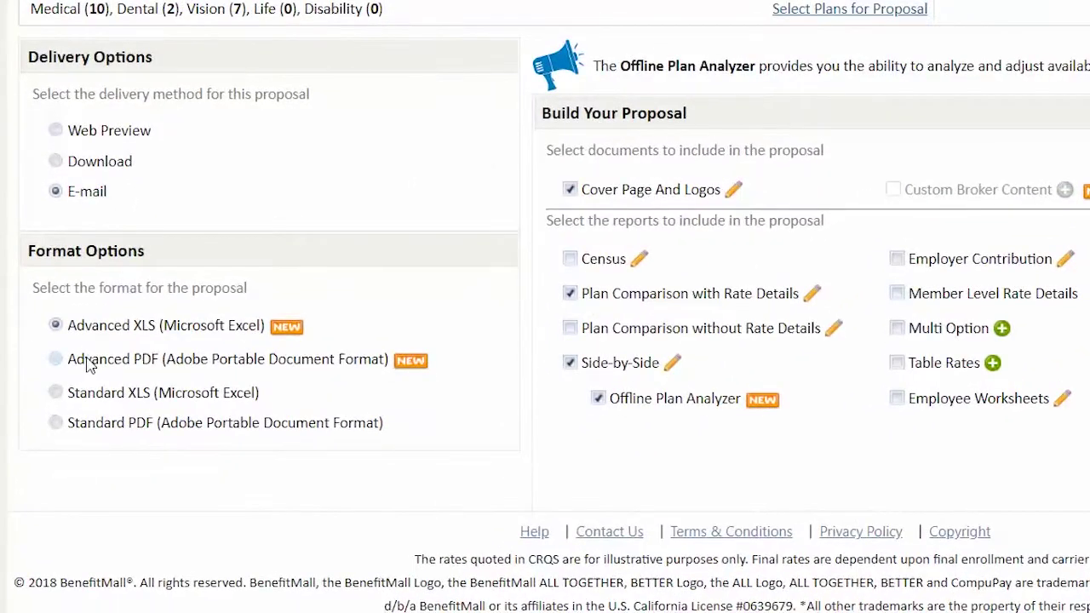
{"action": "left_click", "coordinate": [55, 358]}
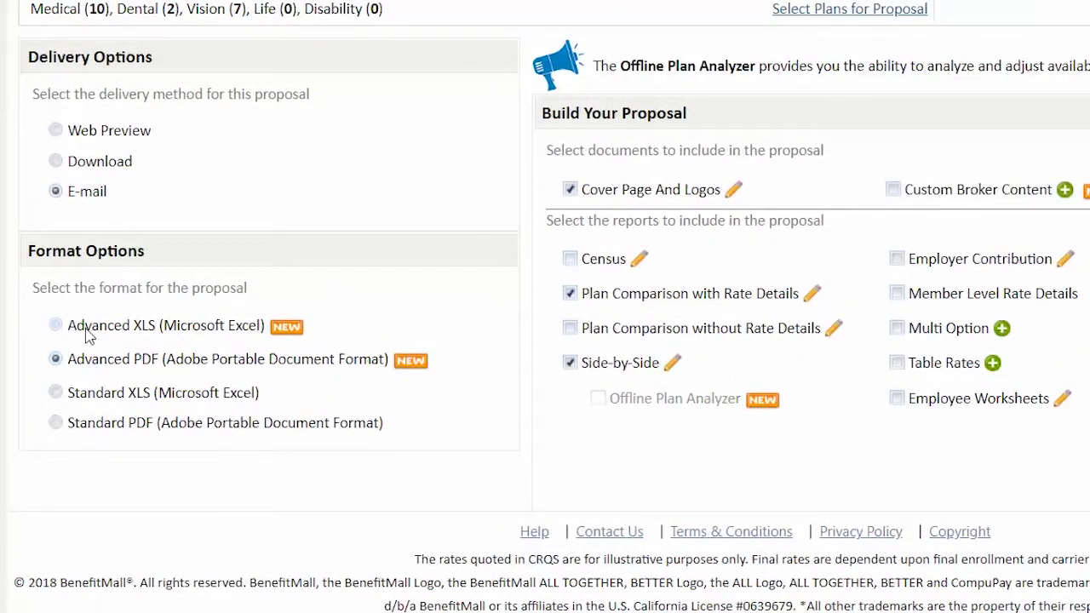
{"action": "left_click", "coordinate": [56, 326]}
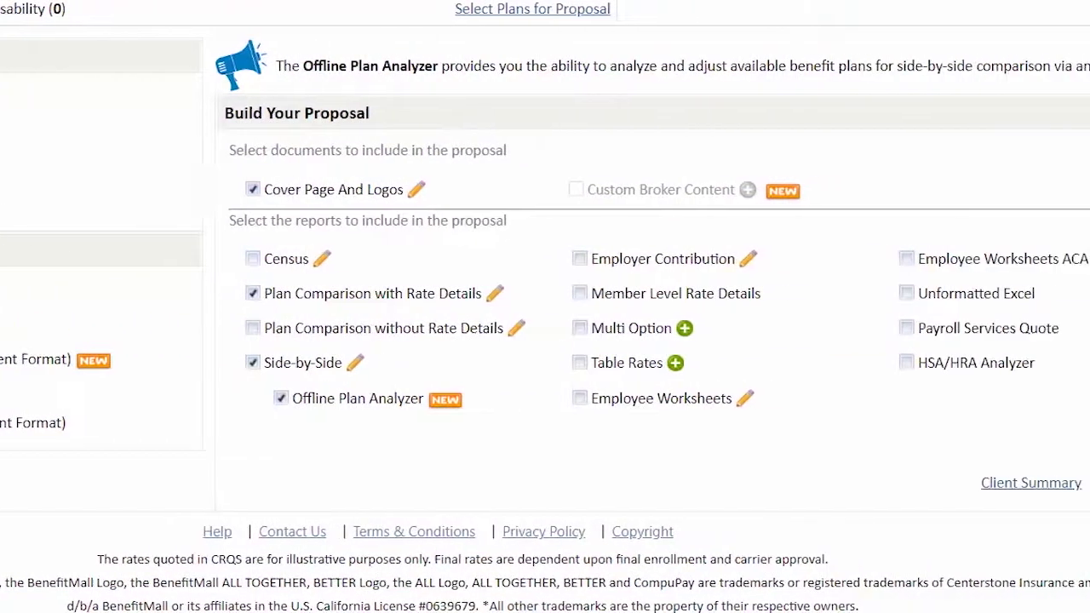
{"action": "key", "text": "Down"}
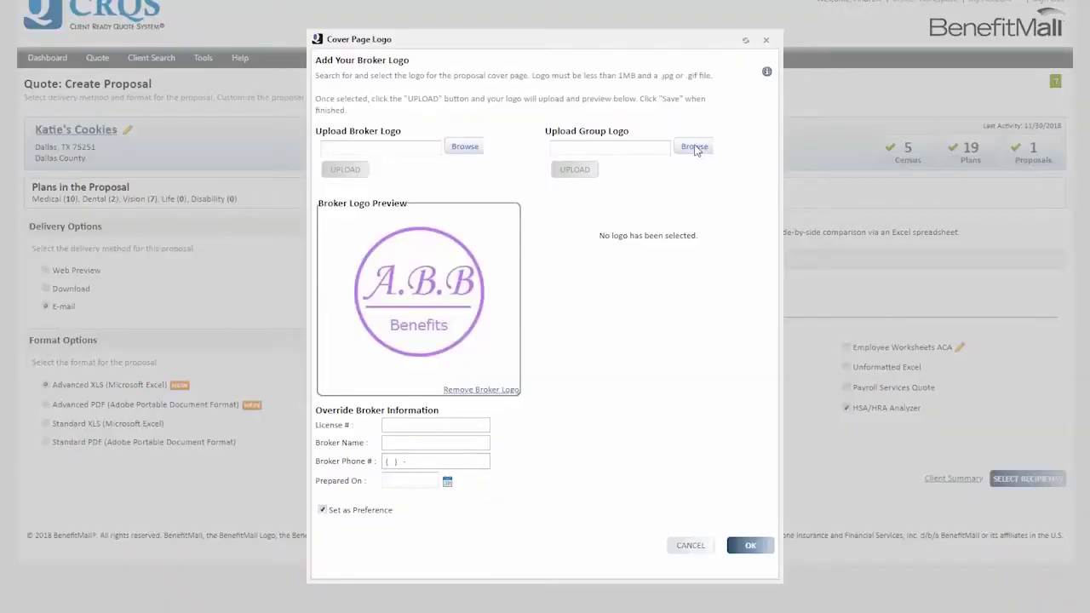
Step: Upload the ABC_Benefits_Company image as the cover page group logo
{"action": "left_click", "coordinate": [694, 147]}
{"action": "left_click", "coordinate": [218, 134]}
{"action": "left_click", "coordinate": [696, 392]}
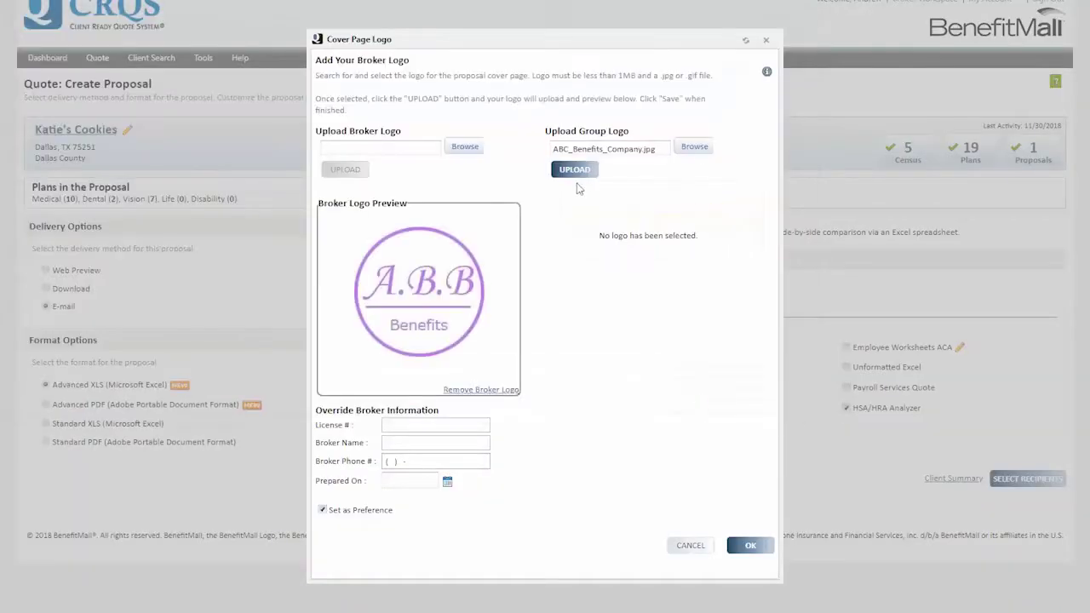
{"action": "left_click", "coordinate": [576, 174]}
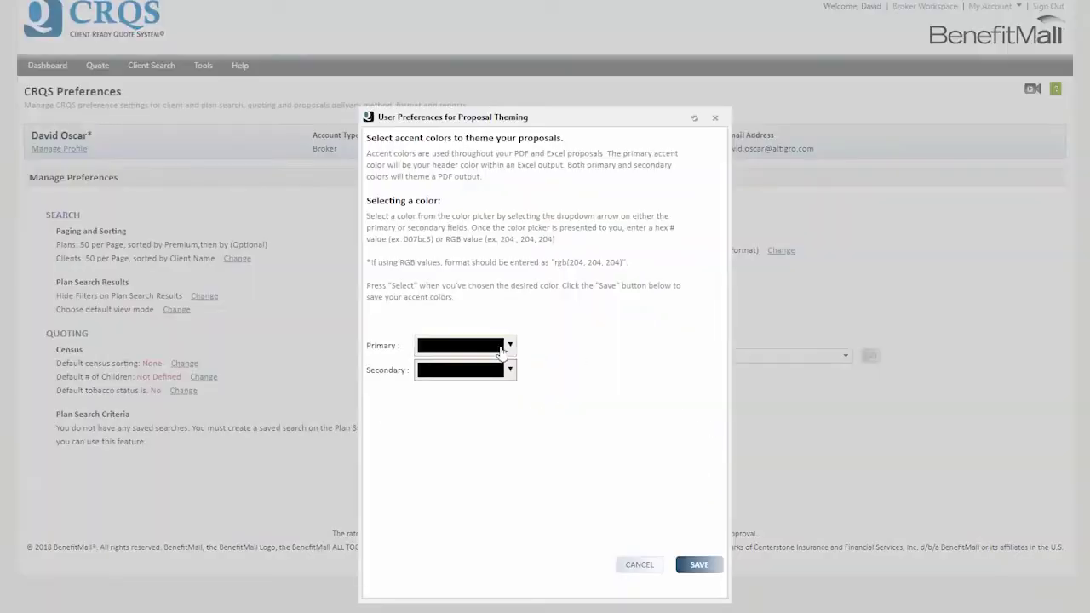
Step: Set purple as the primary and orange as the secondary accent colour, and save
{"action": "left_click", "coordinate": [511, 345]}
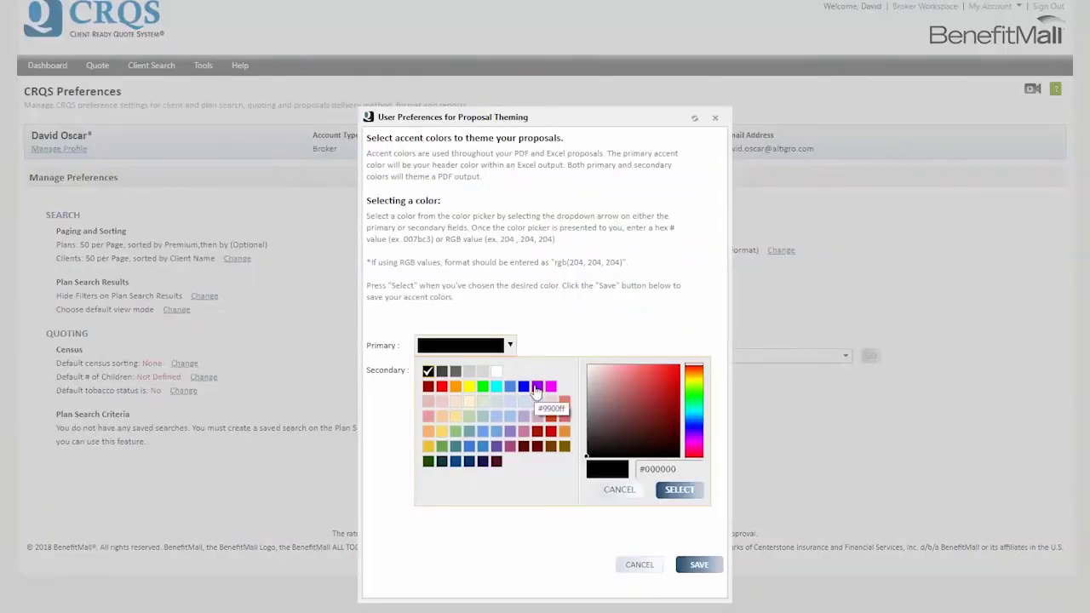
{"action": "left_click", "coordinate": [535, 388]}
{"action": "left_click", "coordinate": [499, 373]}
{"action": "left_click", "coordinate": [564, 456]}
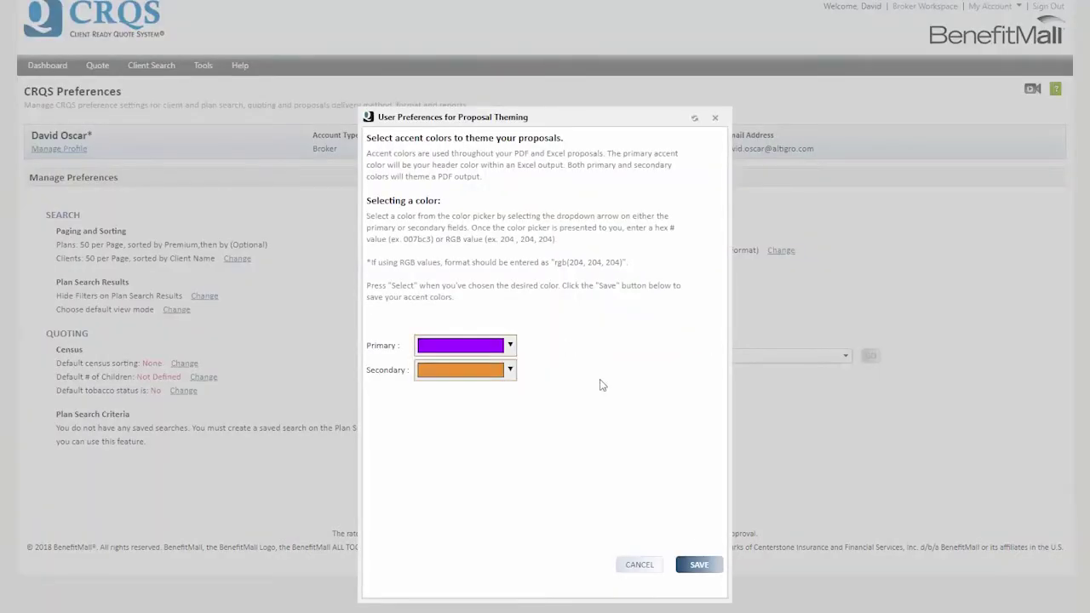
{"action": "left_click", "coordinate": [697, 566]}
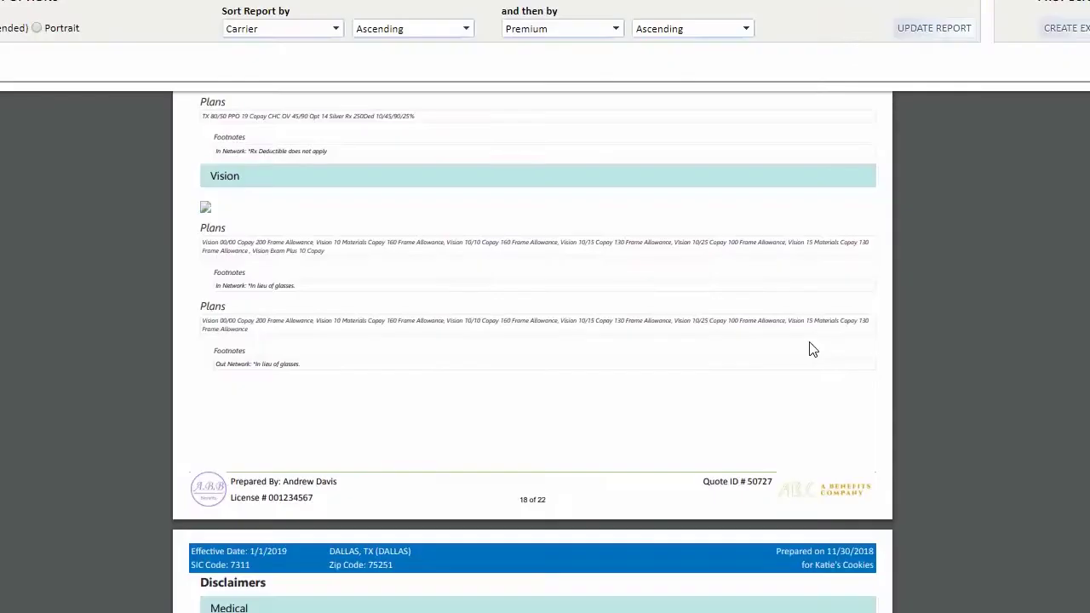
Step: Change the primary accent colour from grey to blue 007bc3
{"action": "scroll", "coordinate": [812, 349], "scroll_direction": "down", "scroll_amount": 2}
{"action": "scroll", "coordinate": [812, 349], "scroll_direction": "down", "scroll_amount": 4}
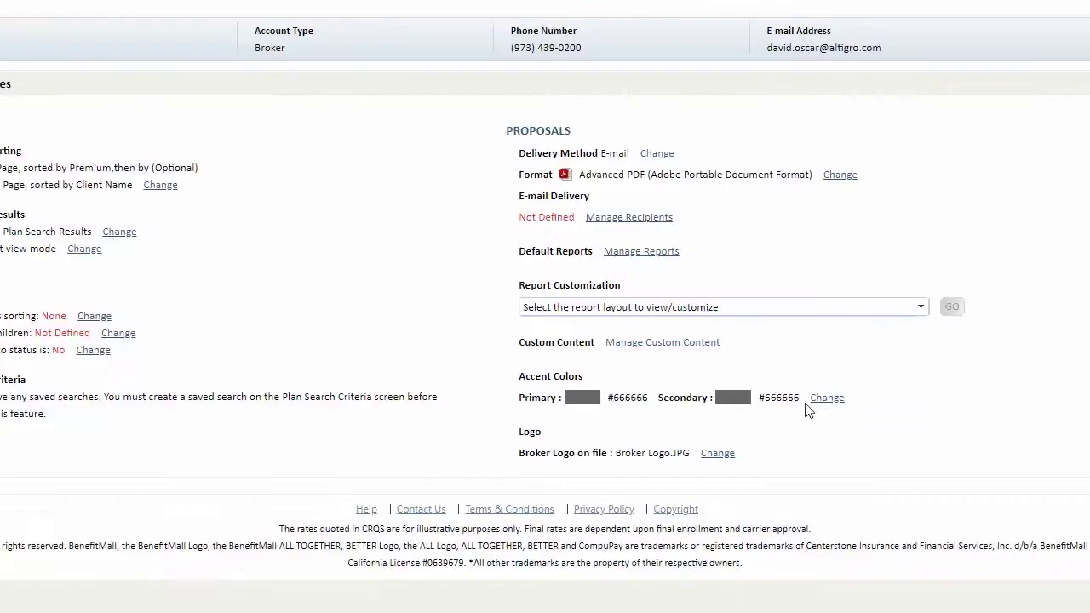
{"action": "left_click", "coordinate": [819, 397]}
{"action": "left_click", "coordinate": [501, 293]}
{"action": "left_click_drag", "start_coordinate": [707, 449], "coordinate": [677, 449]}
{"action": "type", "text": "007bc3"}
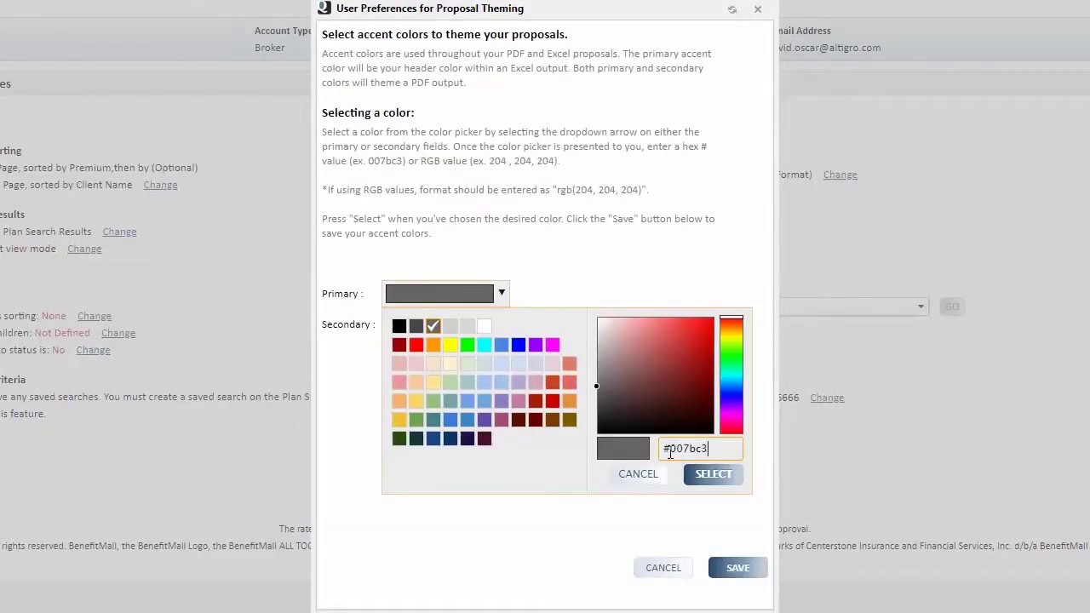
{"action": "left_click", "coordinate": [714, 473]}
Step: Set the secondary accent colour to green 04c947 and save both colours
{"action": "left_click", "coordinate": [501, 324]}
{"action": "left_click_drag", "start_coordinate": [707, 480], "coordinate": [670, 480]}
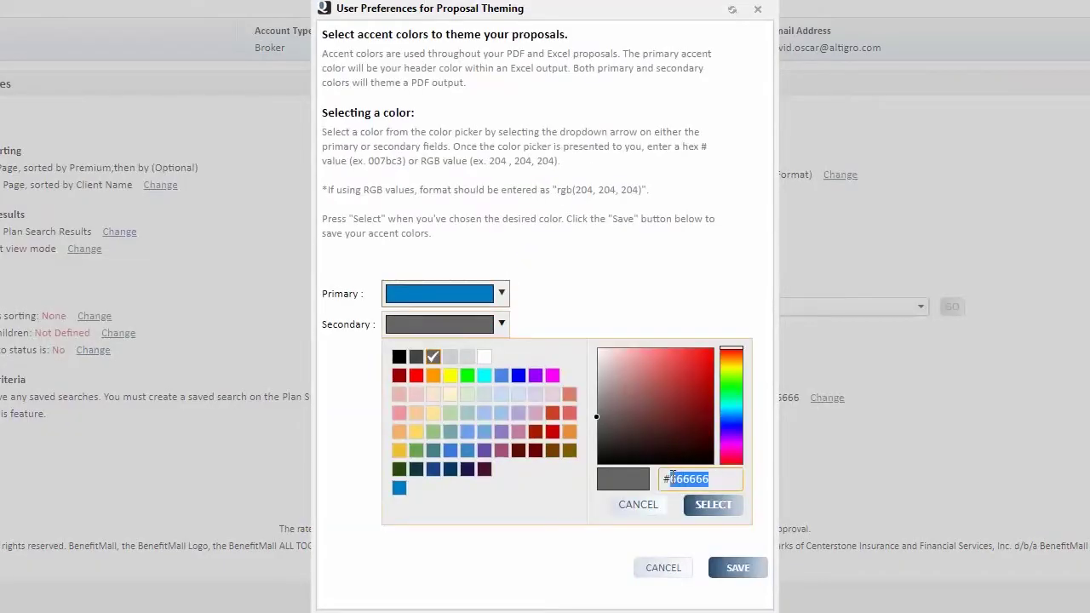
{"action": "type", "text": "04c947"}
{"action": "left_click", "coordinate": [726, 505]}
{"action": "left_click", "coordinate": [739, 569]}
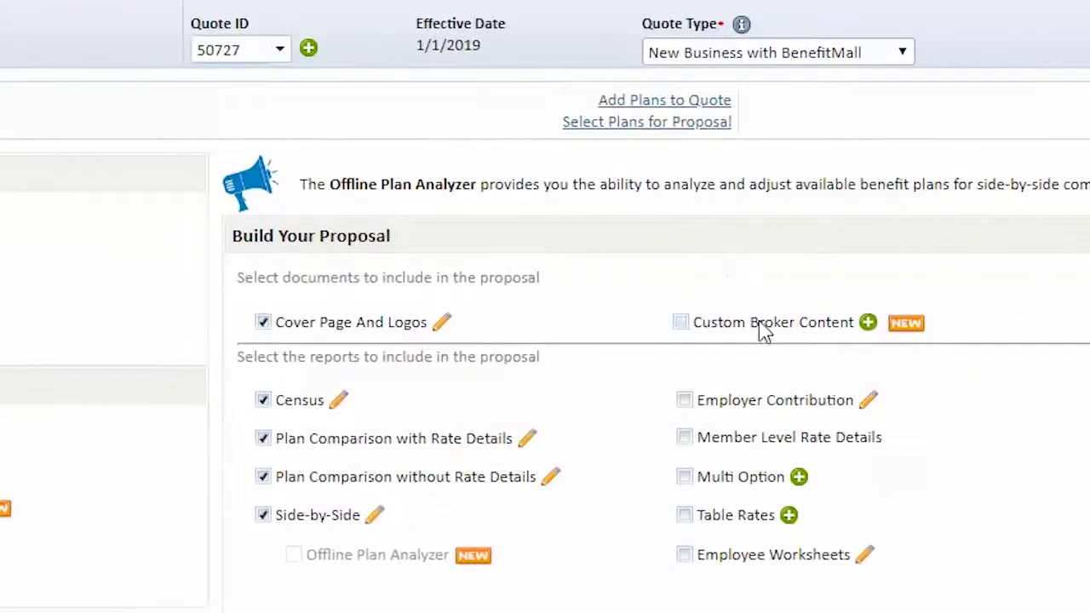
Step: Include Custom Broker Content by uploading Small Business Benefits Case Study.pdf and saving
{"action": "left_click", "coordinate": [761, 324]}
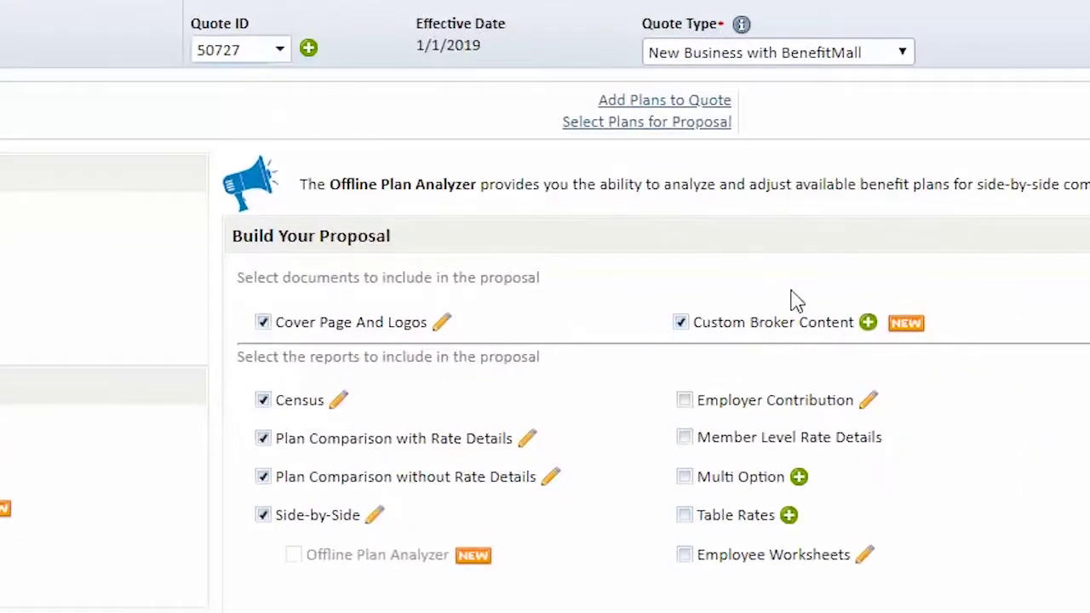
{"action": "left_click", "coordinate": [868, 324]}
{"action": "left_click", "coordinate": [551, 324]}
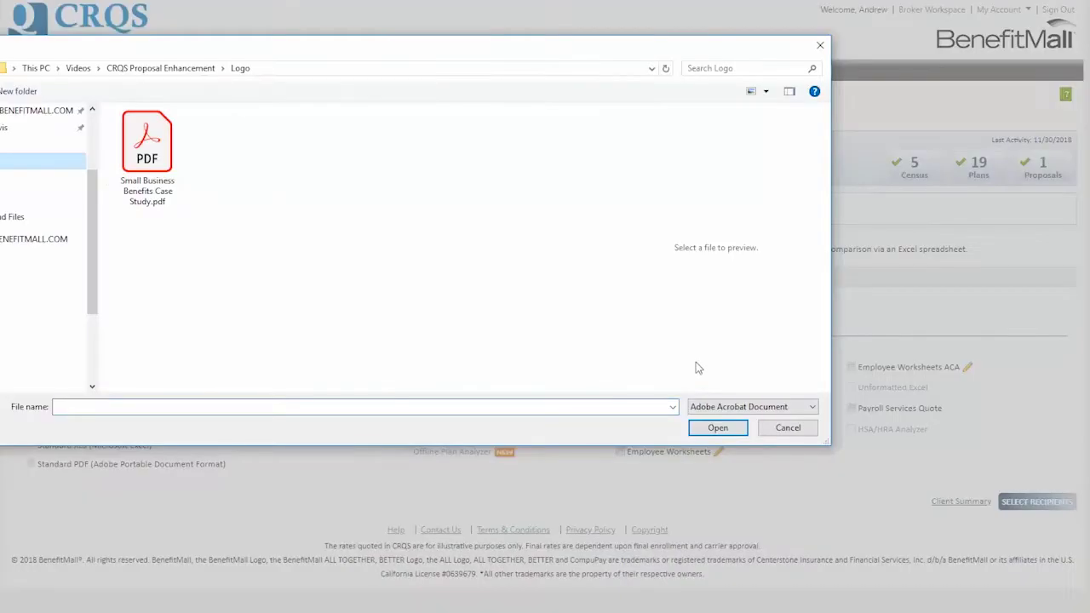
{"action": "left_click", "coordinate": [147, 153]}
{"action": "left_click", "coordinate": [718, 428]}
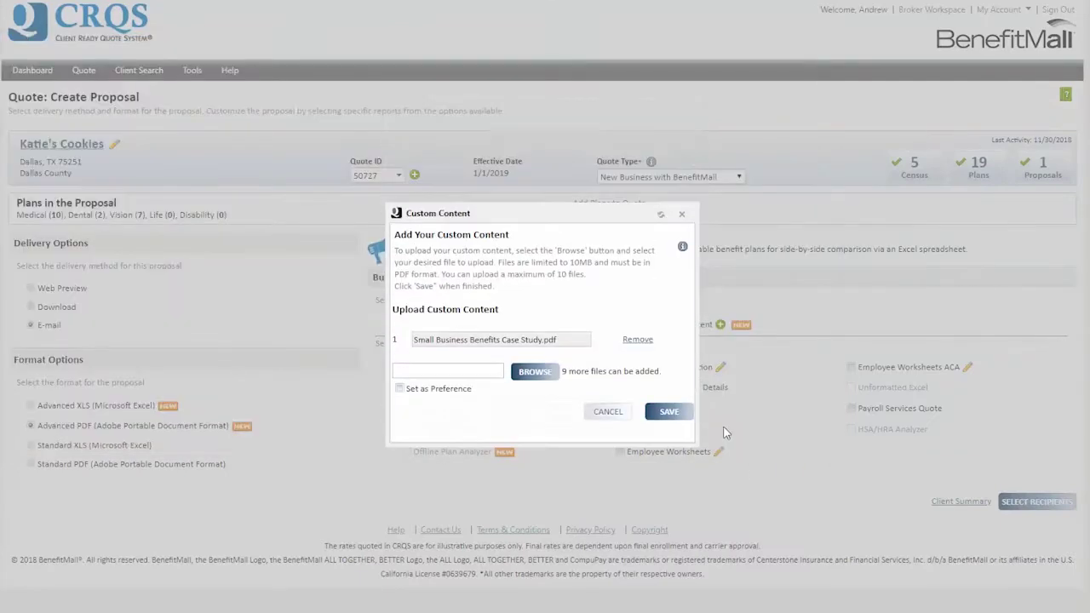
{"action": "left_click", "coordinate": [663, 410]}
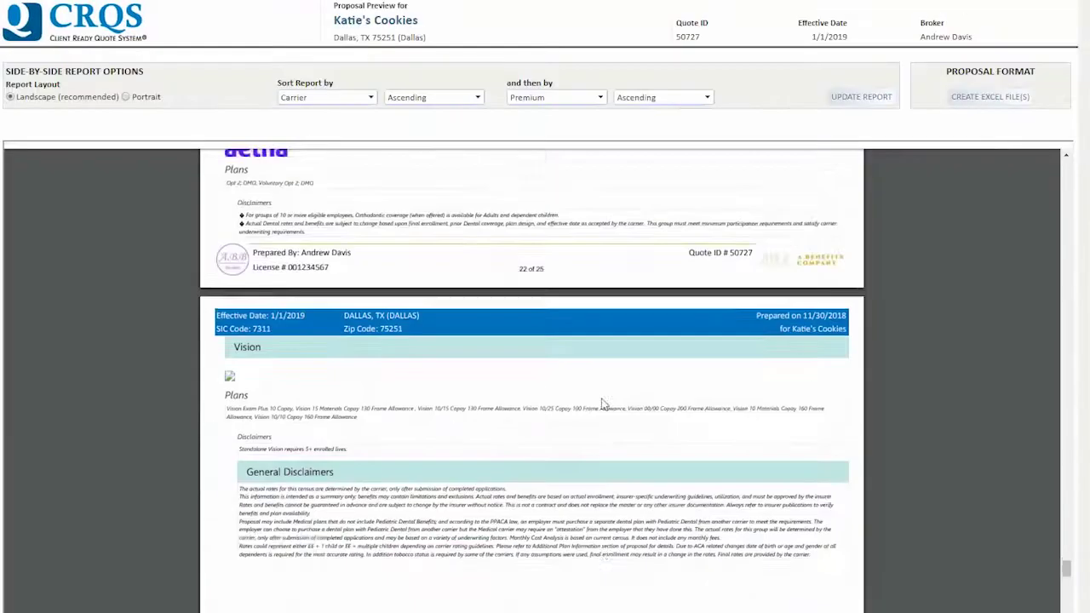
Step: Scroll through the proposal preview's blue headers, green census charts and logo footers
{"action": "scroll", "coordinate": [603, 403], "scroll_direction": "down", "scroll_amount": 3}
{"action": "scroll", "coordinate": [603, 404], "scroll_direction": "down", "scroll_amount": 5}
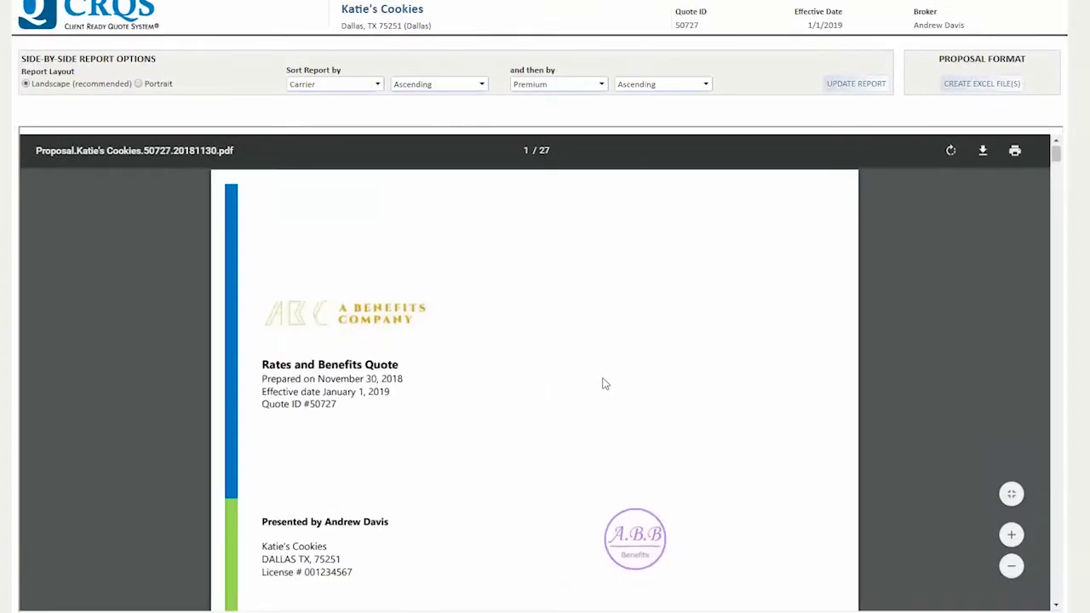
{"action": "scroll", "coordinate": [598, 383], "scroll_direction": "down", "scroll_amount": 5}
{"action": "scroll", "coordinate": [603, 384], "scroll_direction": "down", "scroll_amount": 5}
{"action": "scroll", "coordinate": [603, 384], "scroll_direction": "down", "scroll_amount": 3}
{"action": "scroll", "coordinate": [603, 383], "scroll_direction": "up", "scroll_amount": 1}
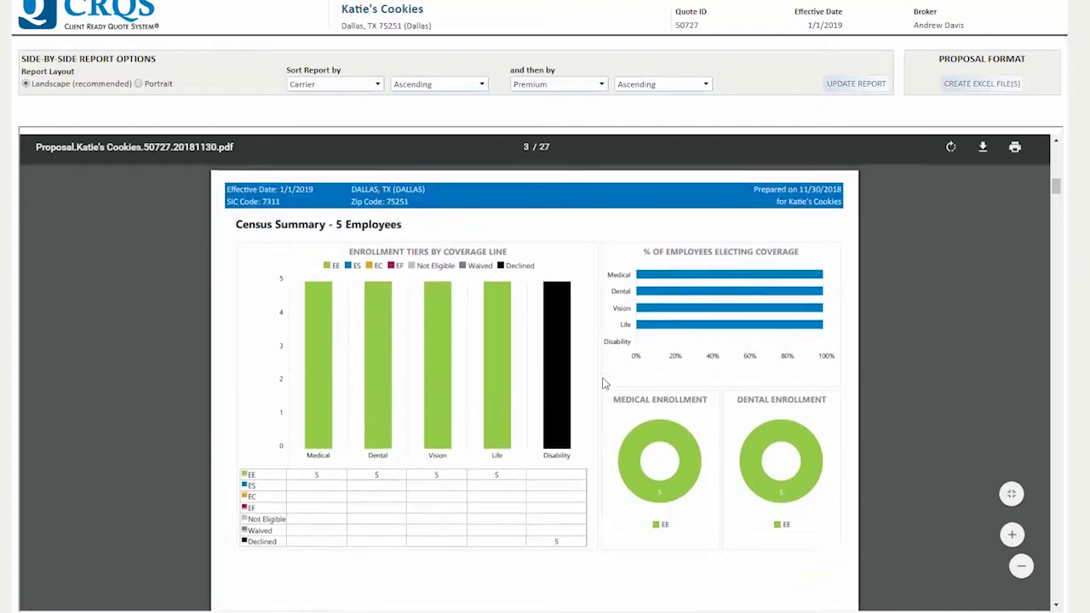
{"action": "scroll", "coordinate": [603, 384], "scroll_direction": "down", "scroll_amount": 5}
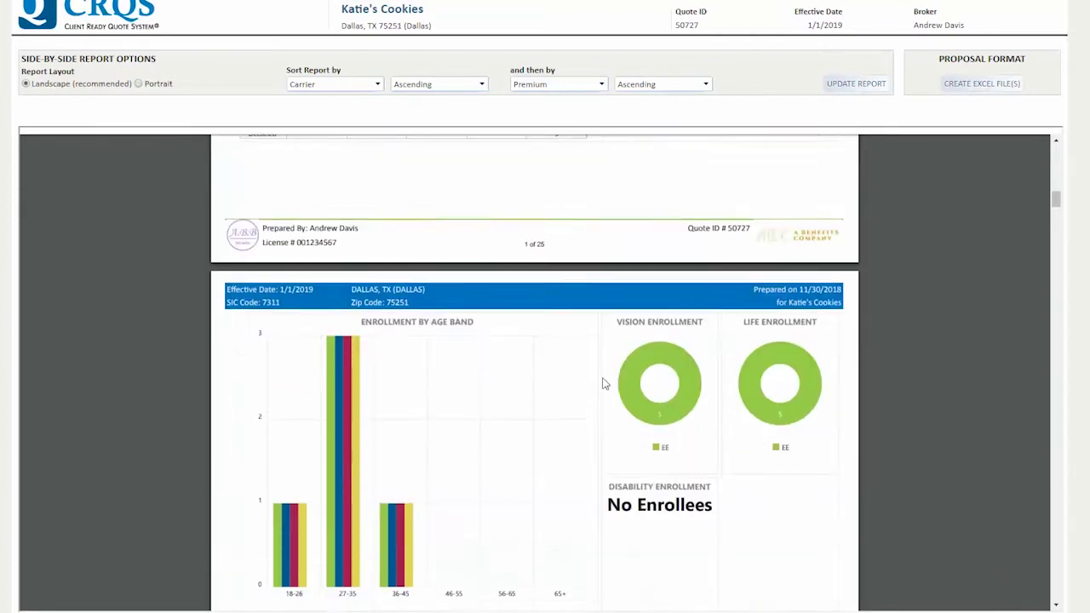
{"action": "scroll", "coordinate": [603, 383], "scroll_direction": "down", "scroll_amount": 5}
{"action": "scroll", "coordinate": [603, 383], "scroll_direction": "down", "scroll_amount": 1}
{"action": "scroll", "coordinate": [603, 383], "scroll_direction": "down", "scroll_amount": 1}
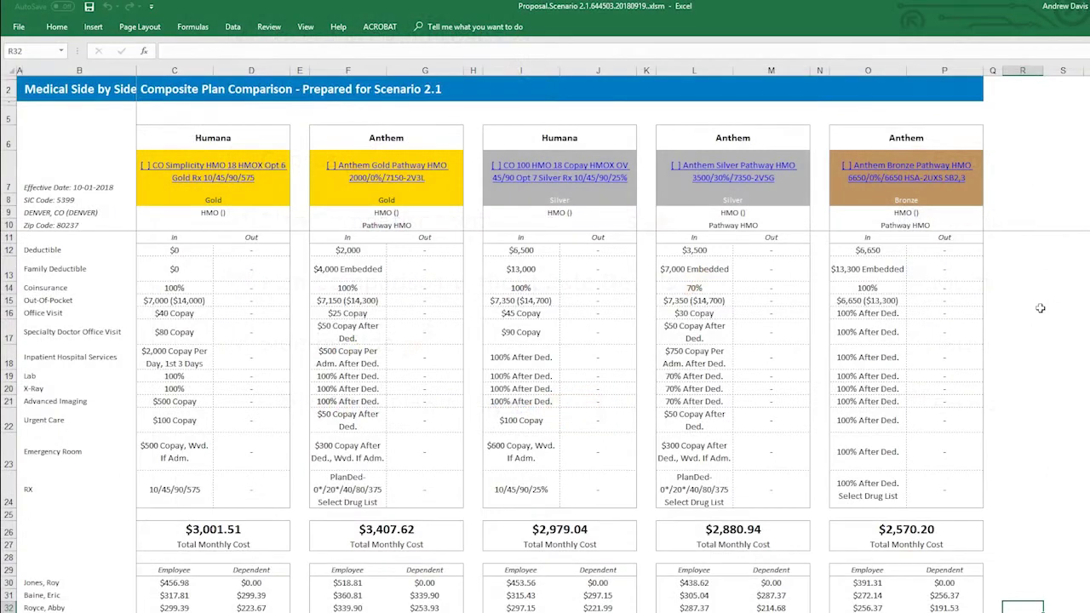
Step: Add Anthem Silver Pathway HMO to side-by-side and set Blue Choice Silver PPO 845 to appearance order 2
{"action": "key", "text": "Down"}
{"action": "key", "text": "Down"}
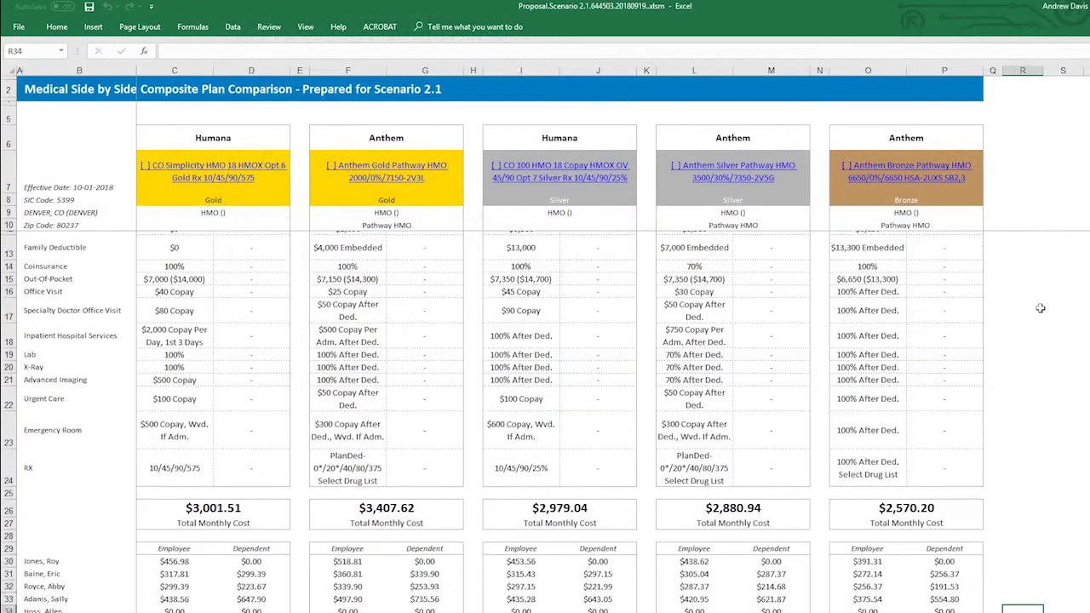
{"action": "key", "text": "Down"}
{"action": "key", "text": "Down"}
{"action": "key", "text": "Down"}
{"action": "key", "text": "Down"}
{"action": "key", "text": "Down"}
{"action": "key", "text": "Down"}
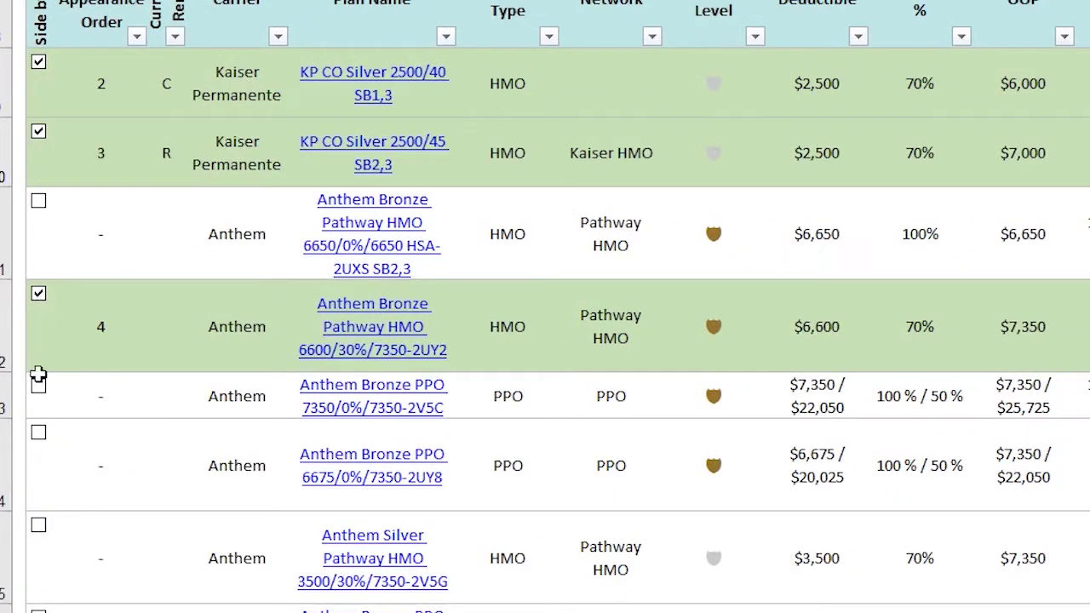
{"action": "left_click", "coordinate": [38, 527]}
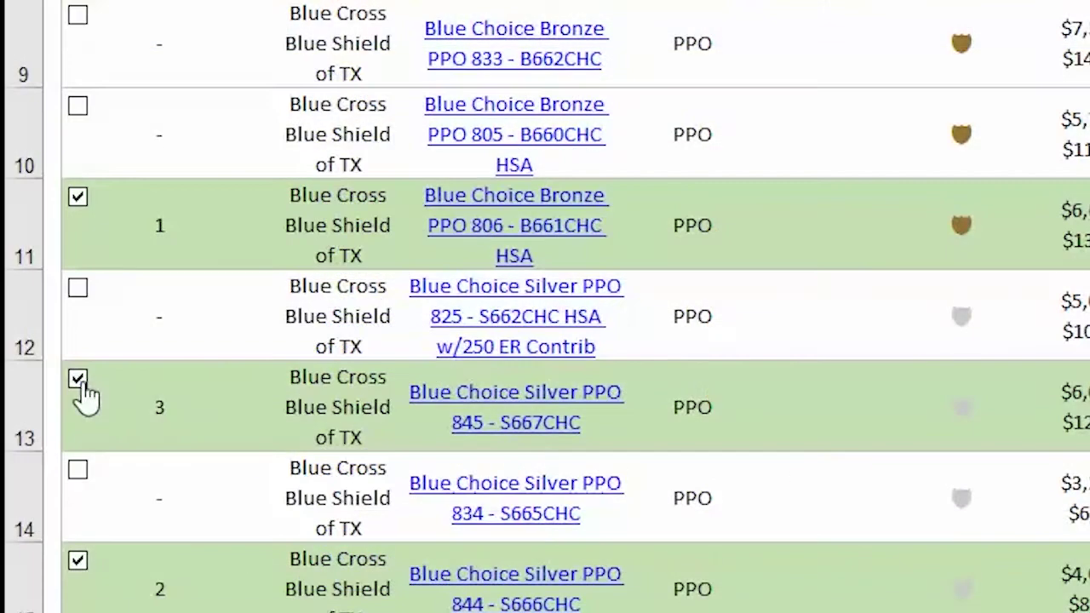
{"action": "left_click", "coordinate": [217, 422]}
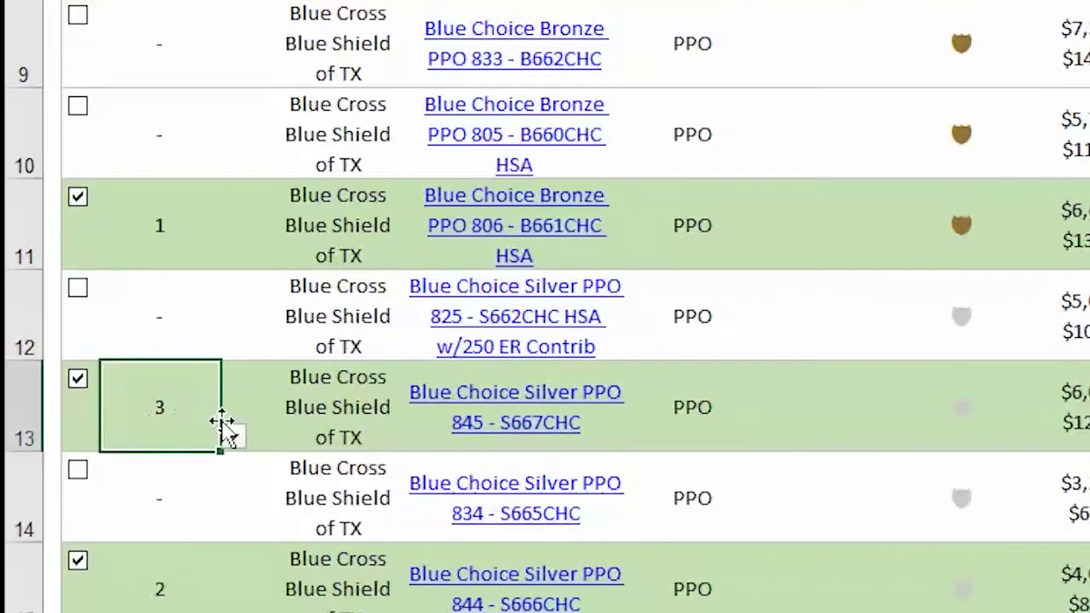
{"action": "left_click", "coordinate": [218, 506]}
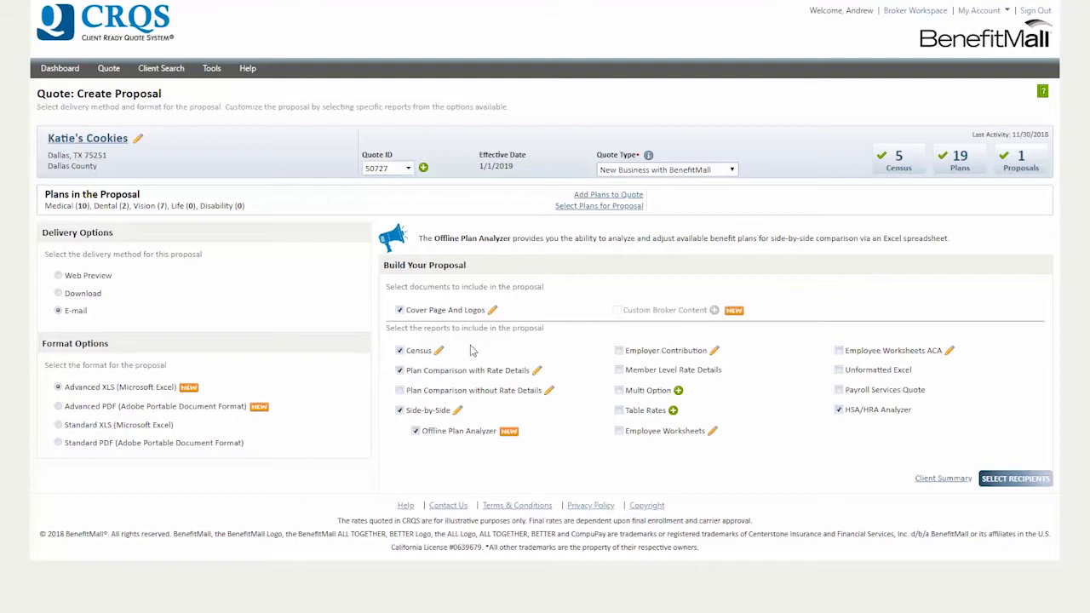
Step: In the Side-by-Side report options, mark the first EHDHP Opt 6 plan for highlighting
{"action": "left_click", "coordinate": [458, 409]}
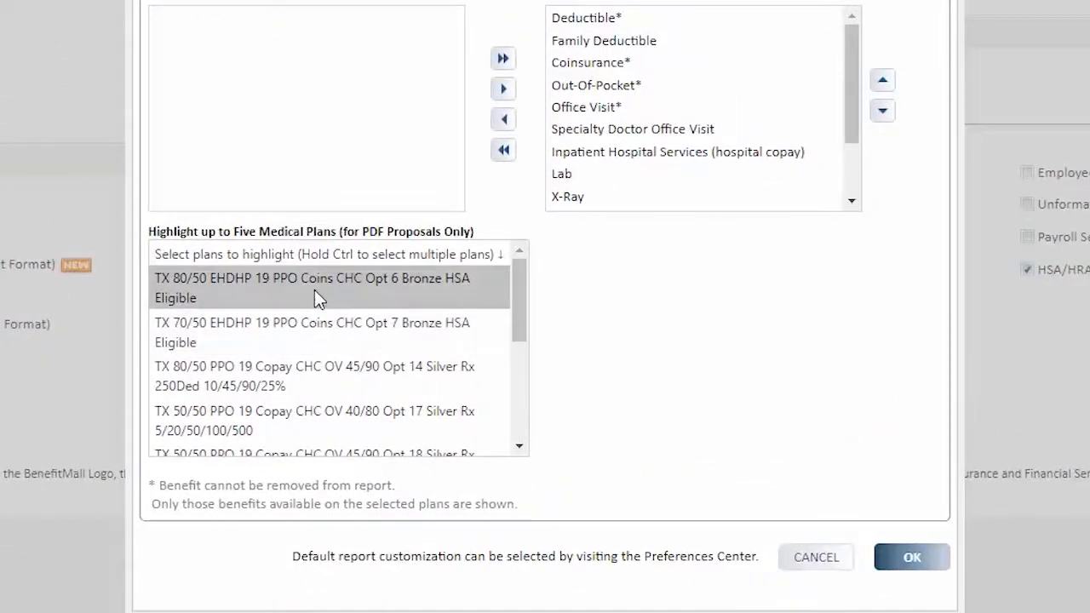
{"action": "left_click", "coordinate": [315, 290]}
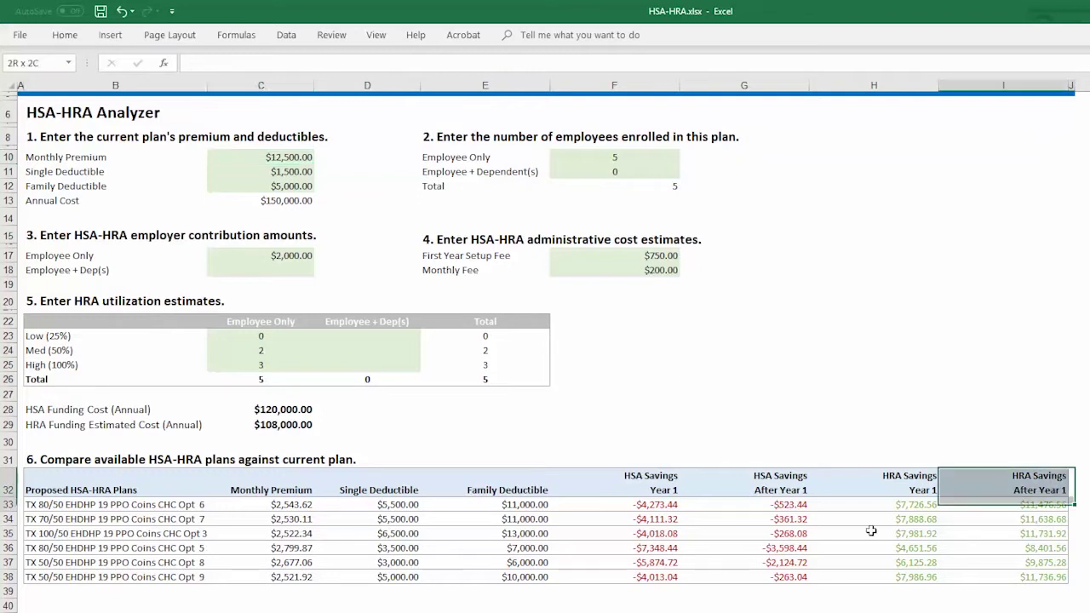
Step: After marking the HSA and HRA savings columns, enter a 14000 monthly premium in cell C10
{"action": "left_click_drag", "start_coordinate": [1069, 474], "coordinate": [645, 588]}
{"action": "left_click", "coordinate": [770, 351]}
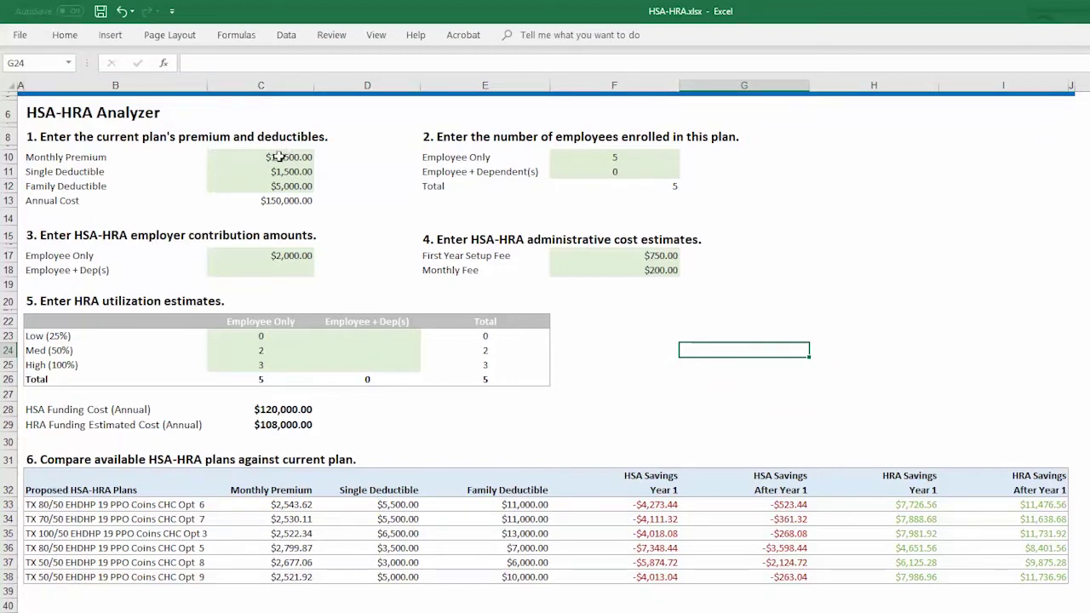
{"action": "left_click", "coordinate": [279, 156]}
{"action": "type", "text": "14000"}
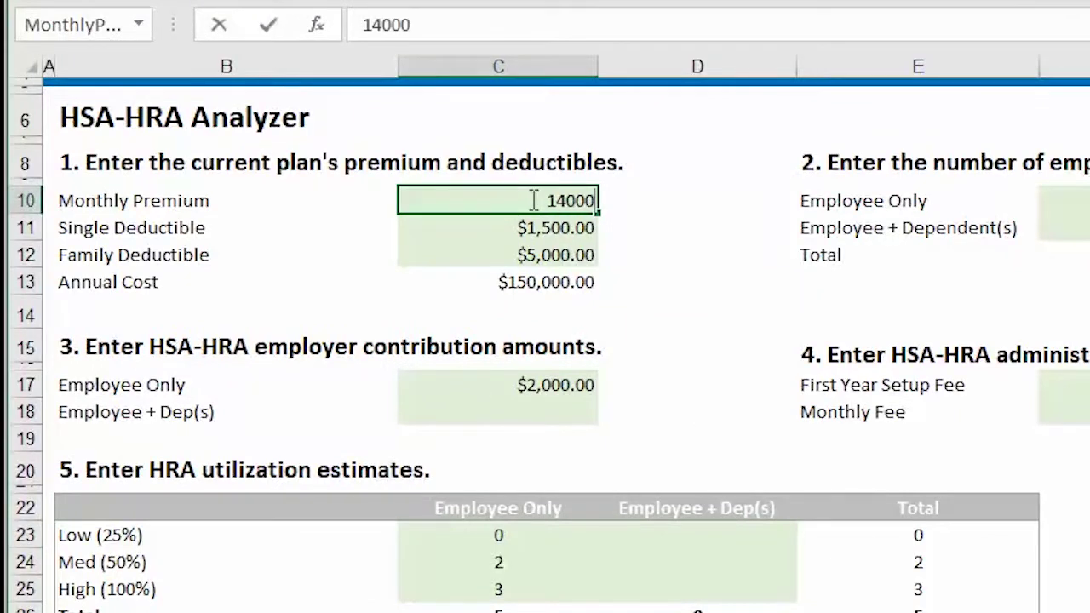
{"action": "key", "text": "Return"}
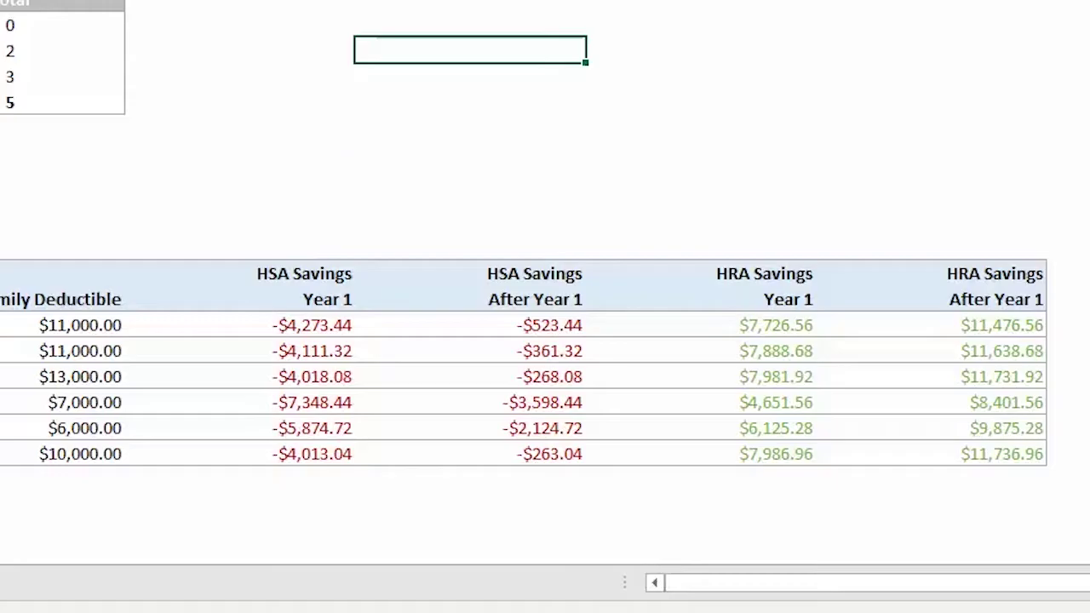